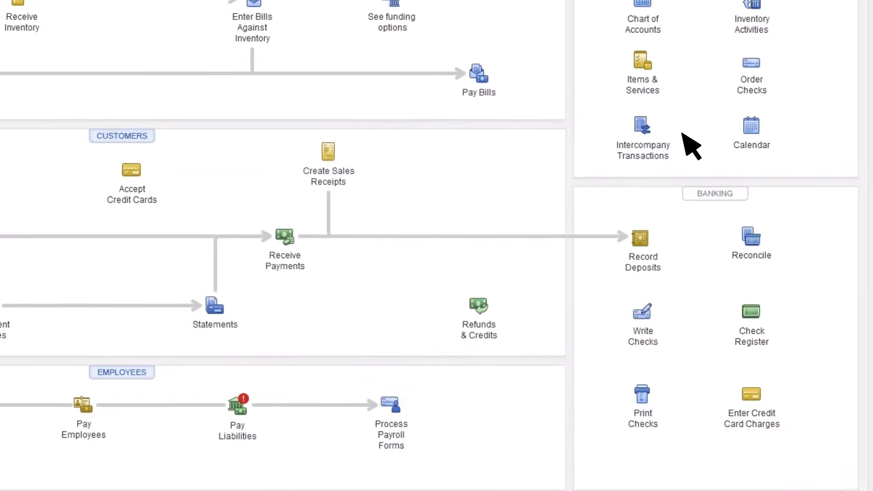
Open the Operations account register from the chart of accounts and begin an entry dated 01/01/2023 with a deposit of 10,000.
left_click(639, 4)
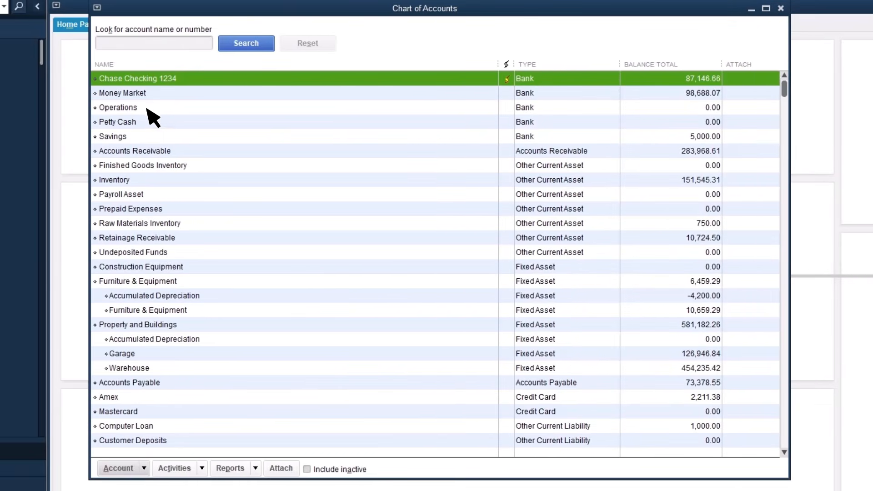
double_click(147, 108)
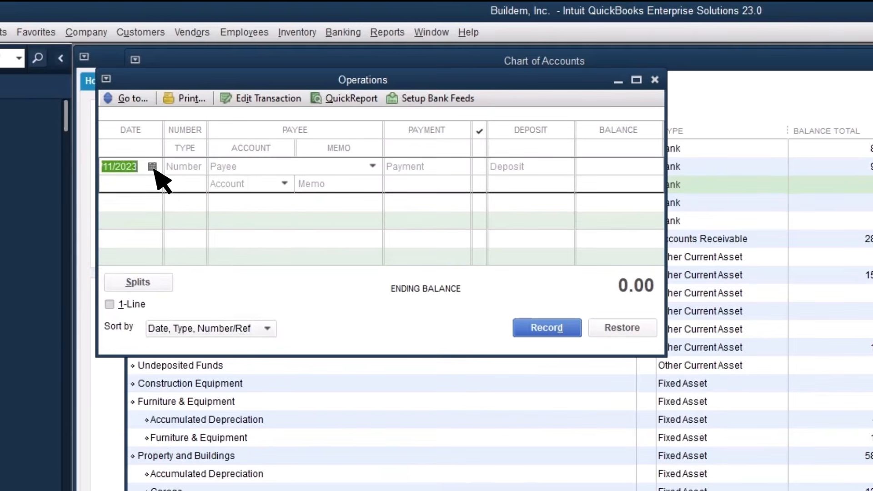
left_click(152, 167)
left_click(152, 166)
type("01")
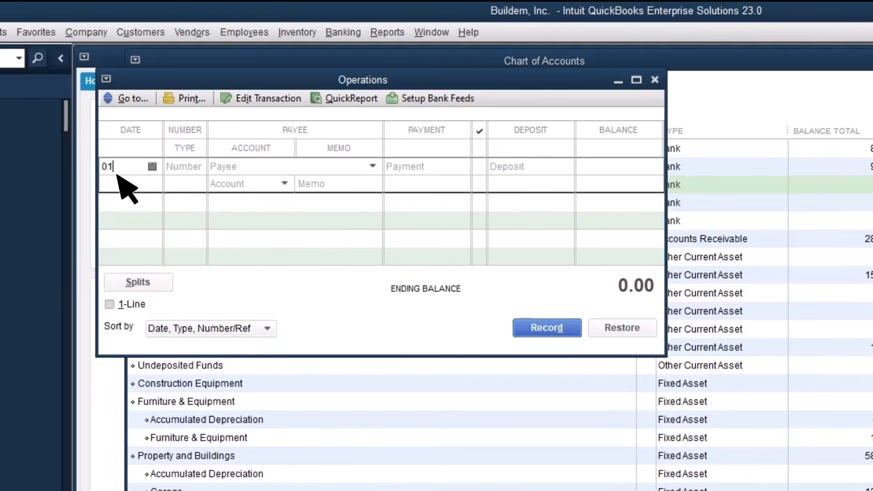
type("/01/2023")
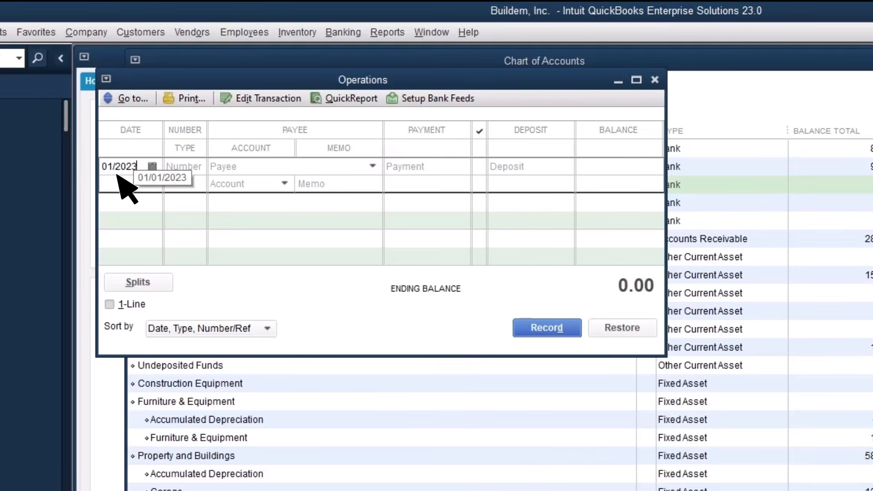
left_click(498, 174)
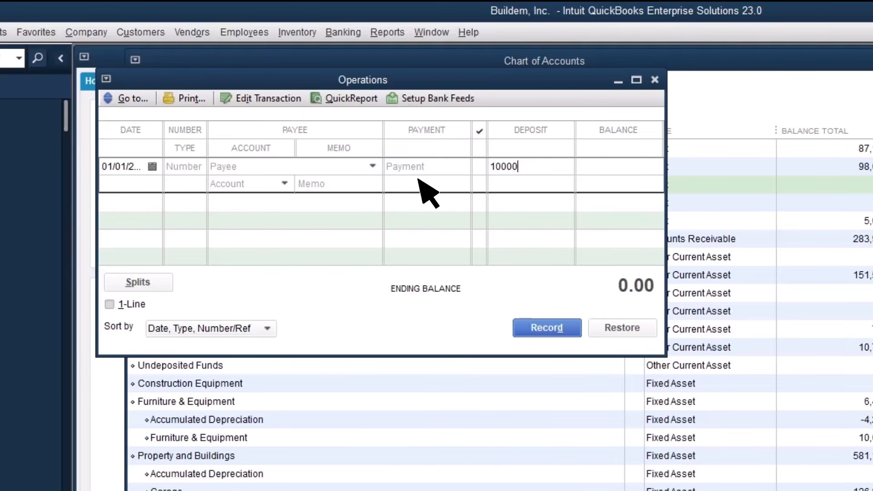
Assign the deposit to Opening Balance Equity with the memo "Opening balance", record it, and close the register and account list.
left_click(224, 190)
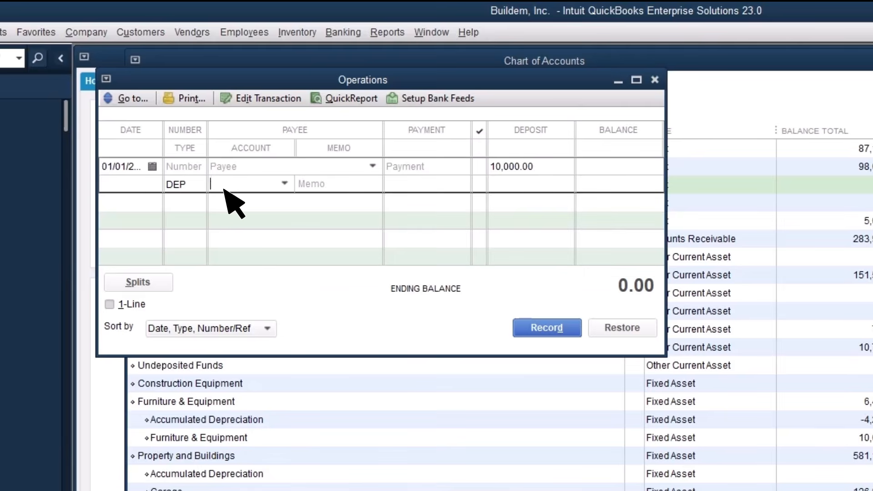
type("open")
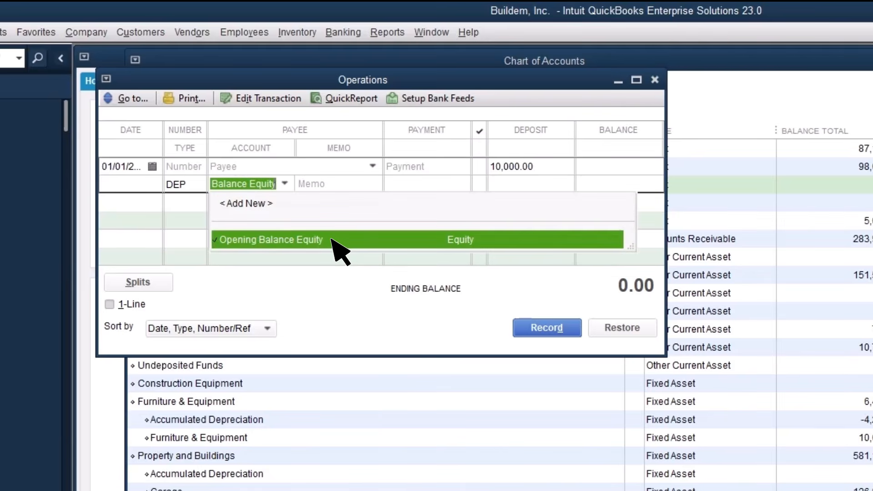
left_click(331, 239)
left_click(304, 190)
type("Opening balance")
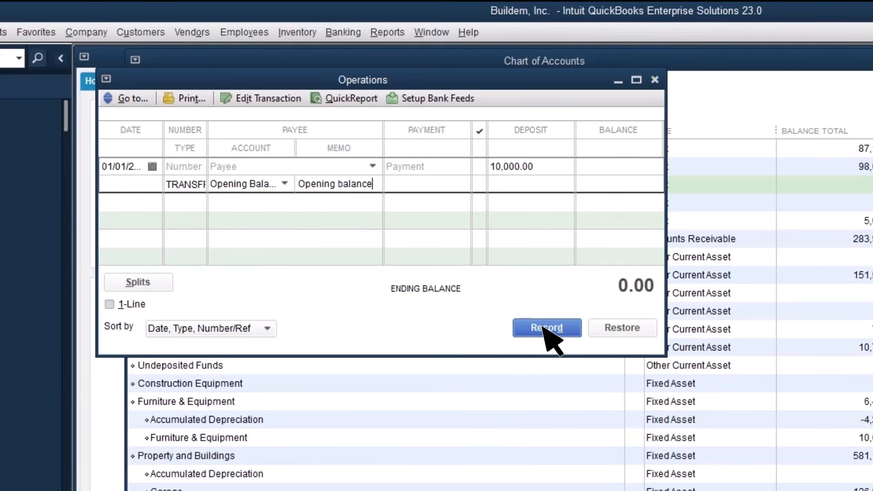
left_click(543, 327)
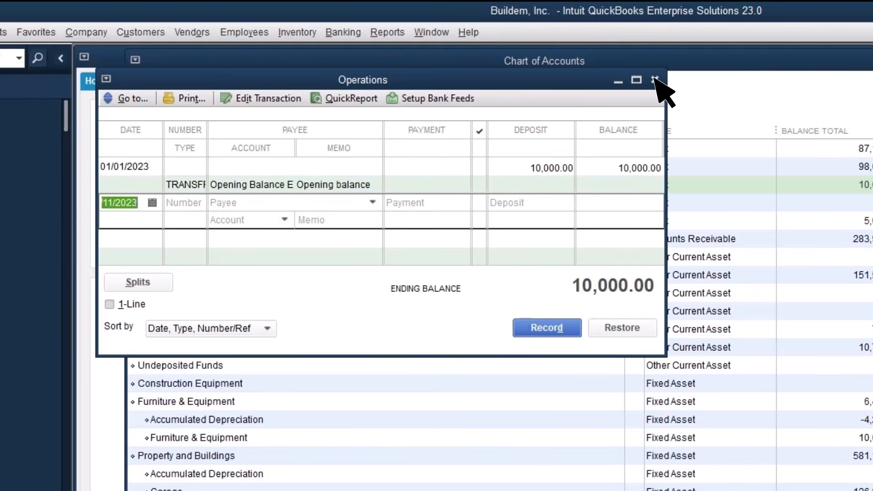
left_click(655, 80)
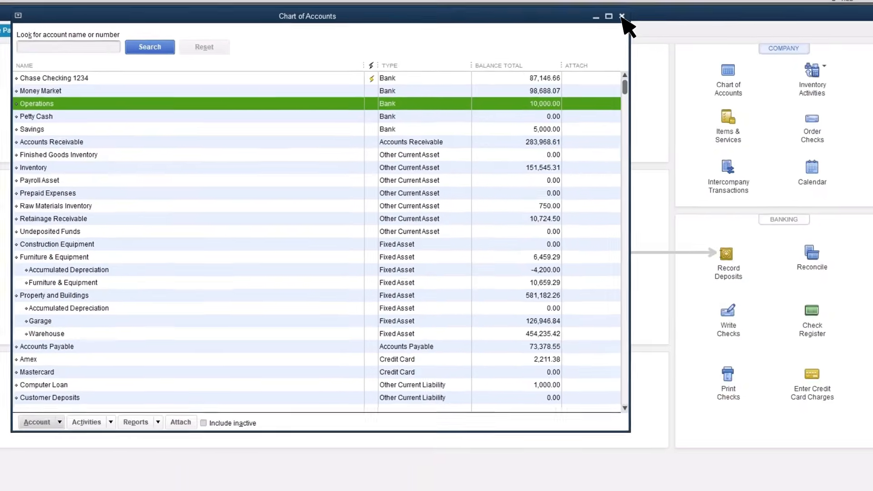
left_click(625, 18)
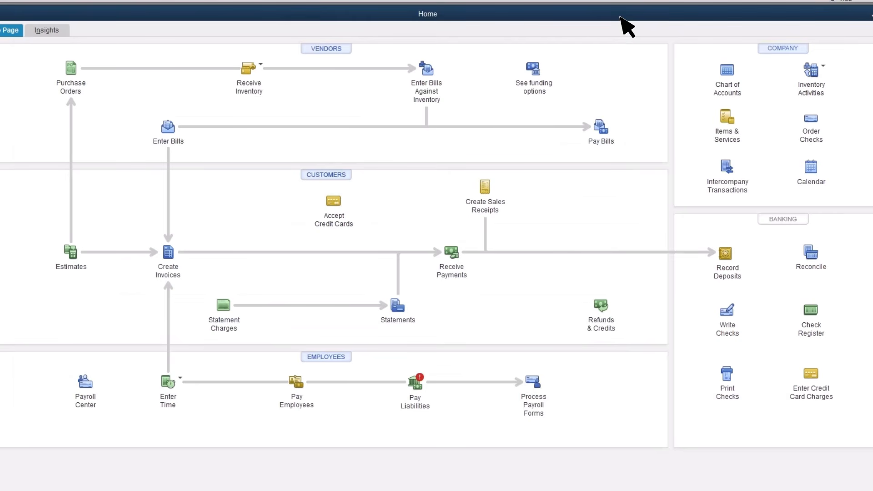
Begin reconciling the Operations account with statement date 01/01/2023 and an ending balance of 10,000.
left_click(810, 255)
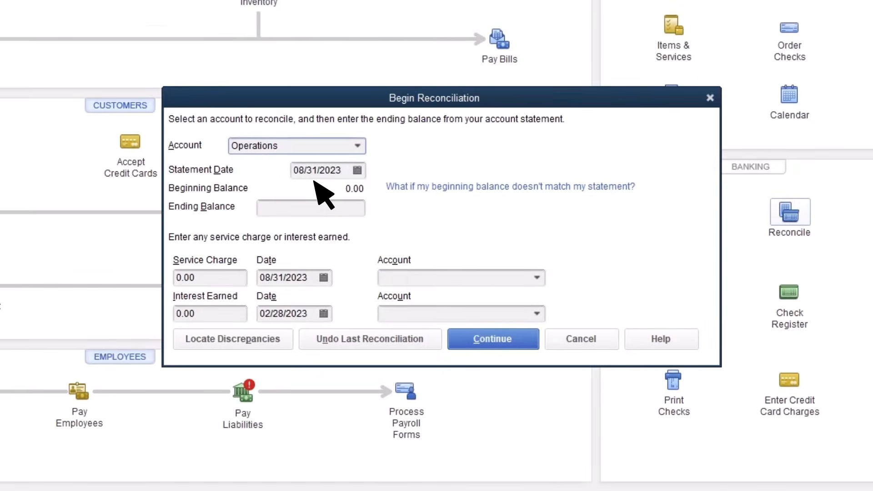
key("Tab")
type("01")
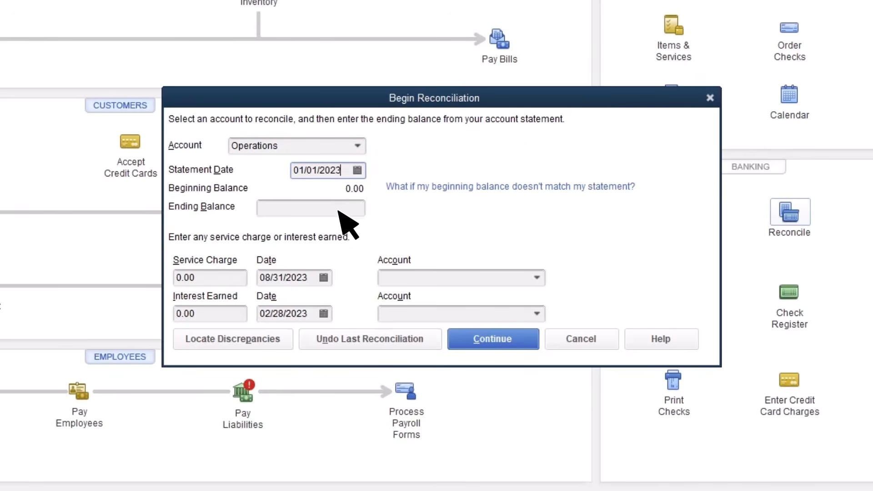
key("Tab")
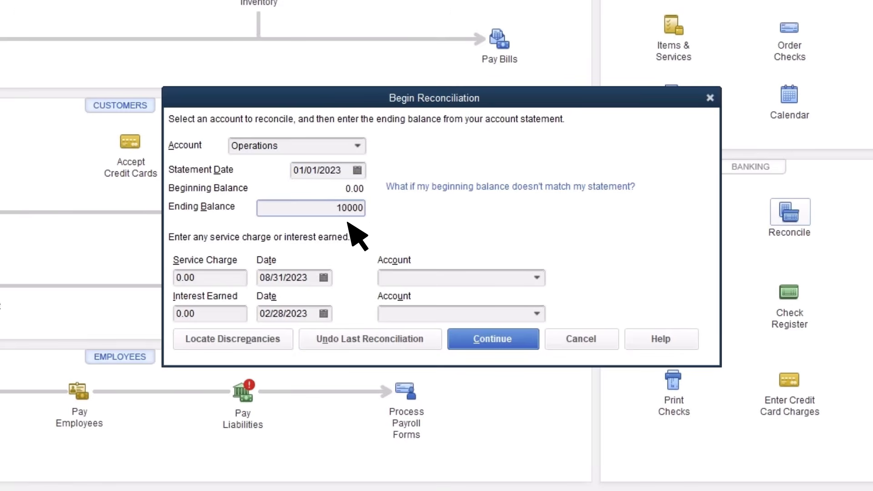
left_click(494, 345)
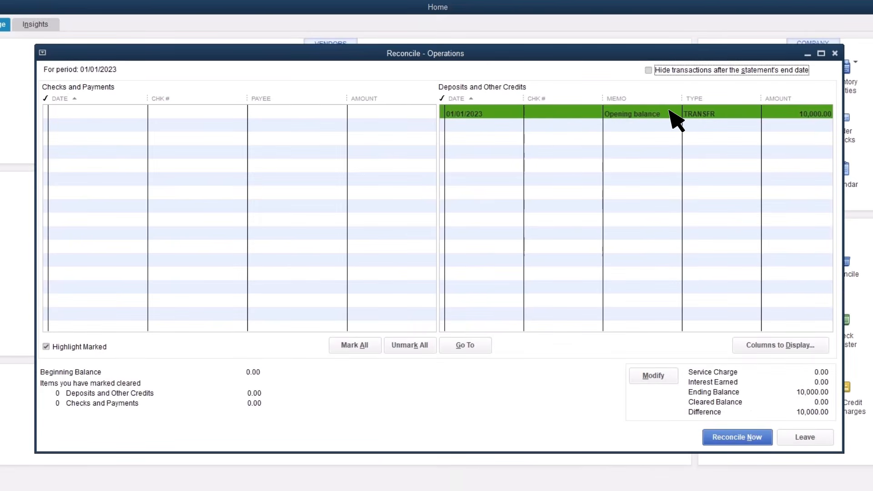
Mark the opening balance deposit as cleared and complete the reconciliation, closing the report selection without viewing a report.
left_click(670, 112)
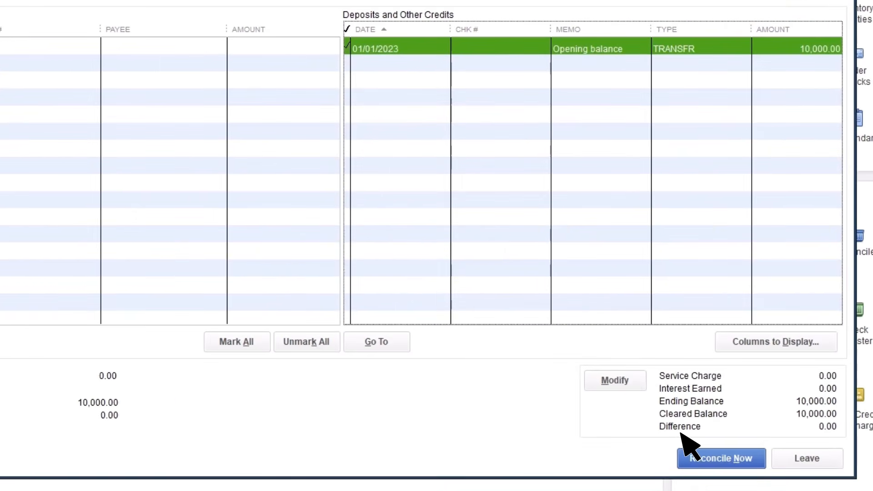
left_click(723, 458)
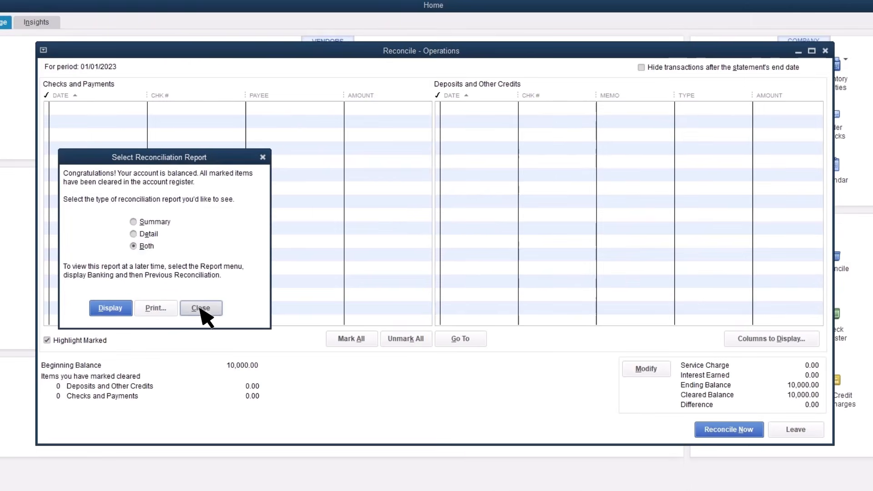
left_click(200, 308)
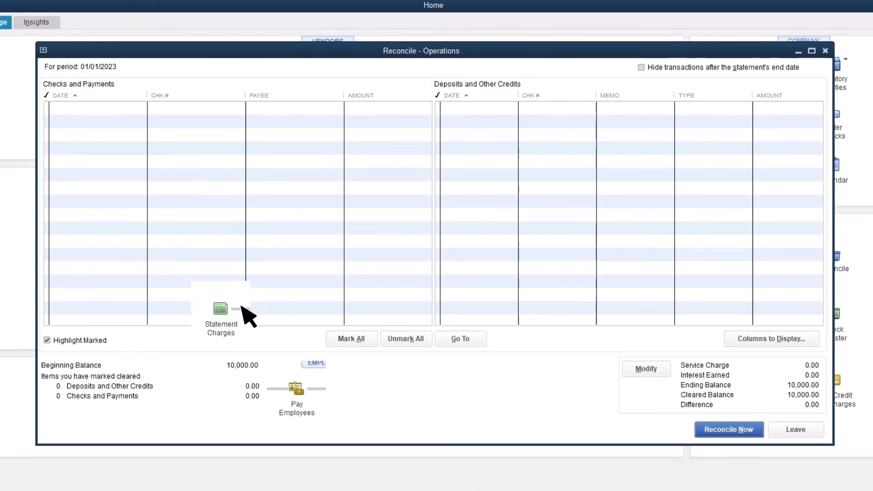
Check the beginning balances of the Operations and Money Market accounts in the reconciliation setup, and close it.
left_click(833, 257)
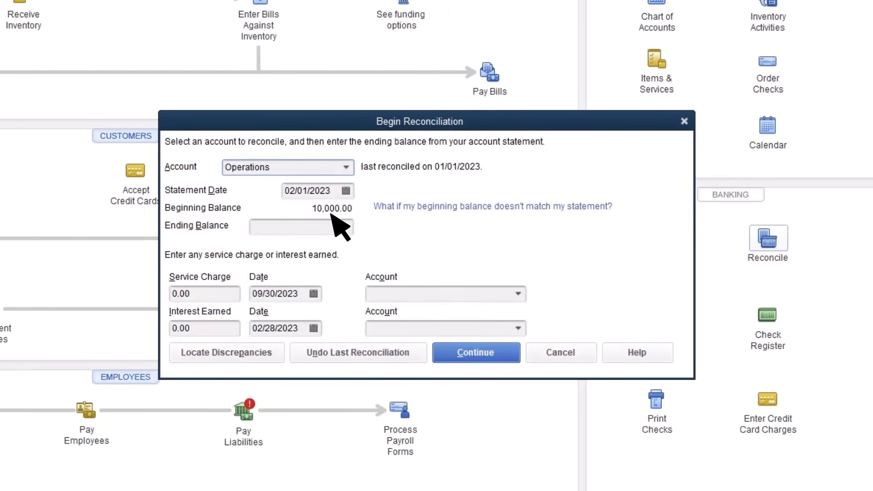
left_click(346, 168)
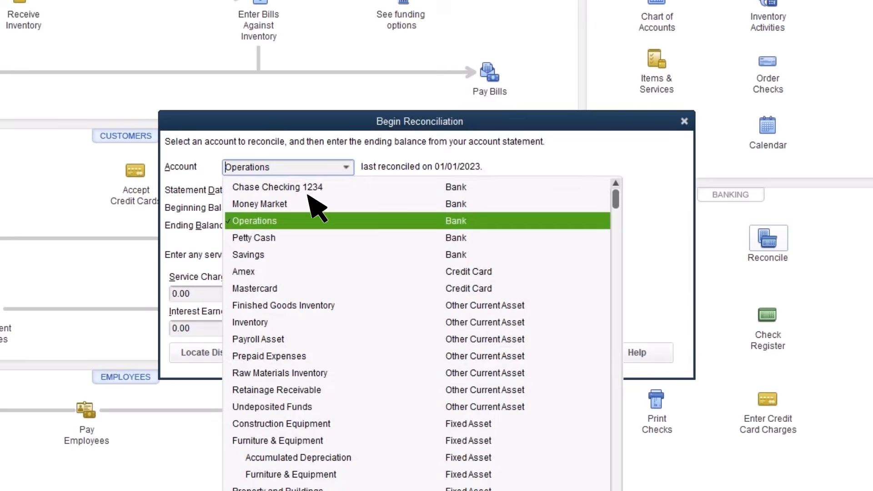
left_click(302, 203)
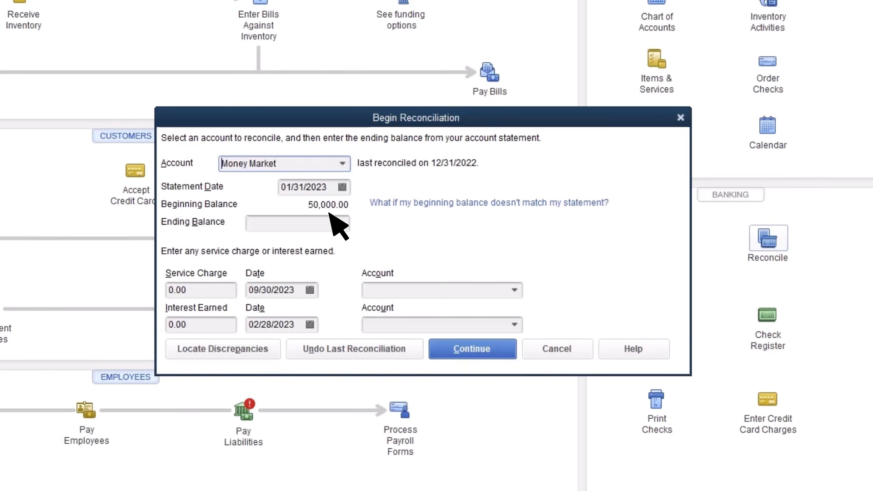
left_click(680, 116)
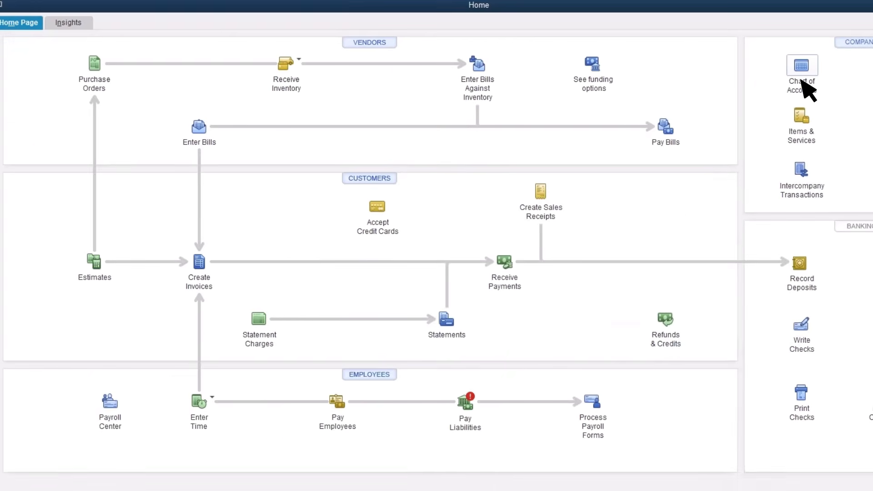
Open the Money Market register from the chart of accounts and search it by amount for 50000.
left_click(802, 87)
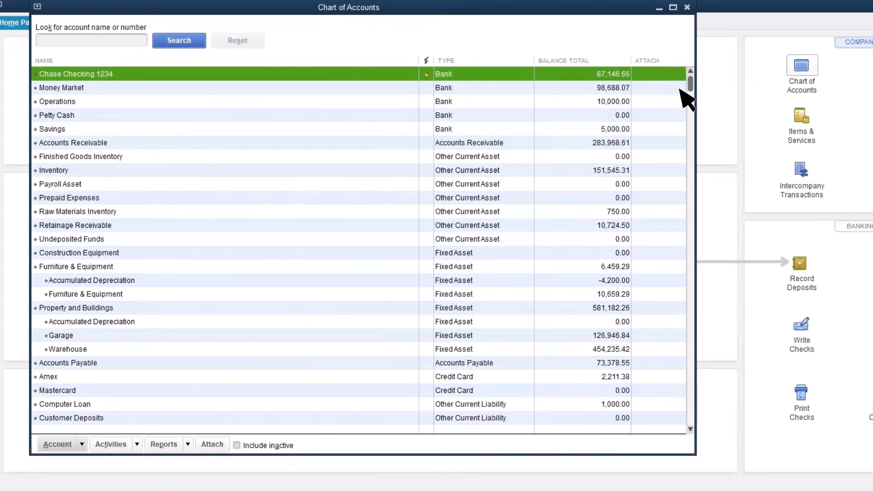
double_click(96, 88)
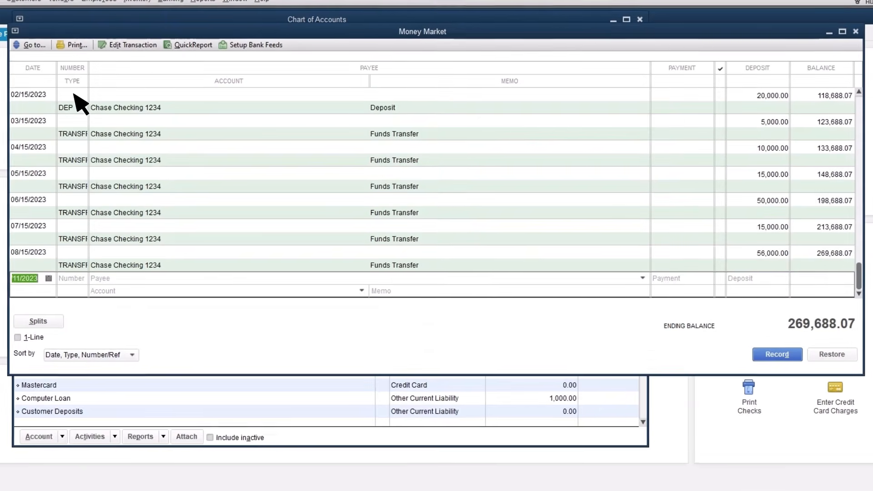
left_click(28, 44)
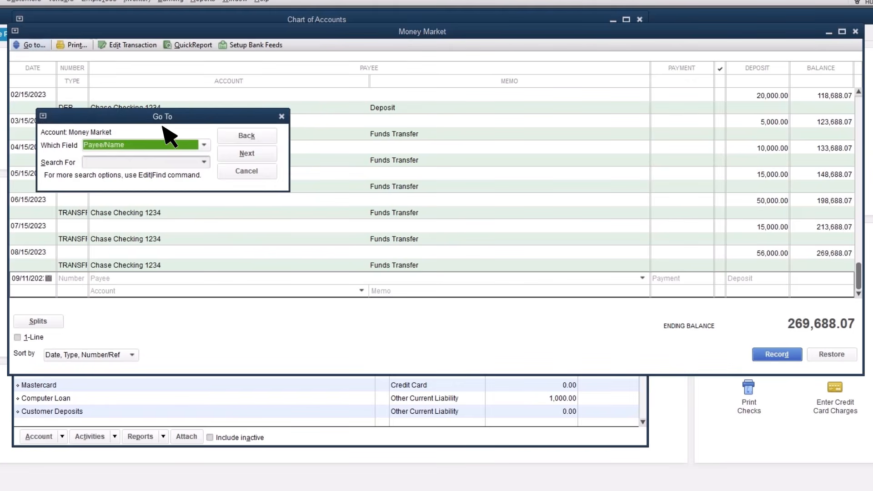
left_click(204, 145)
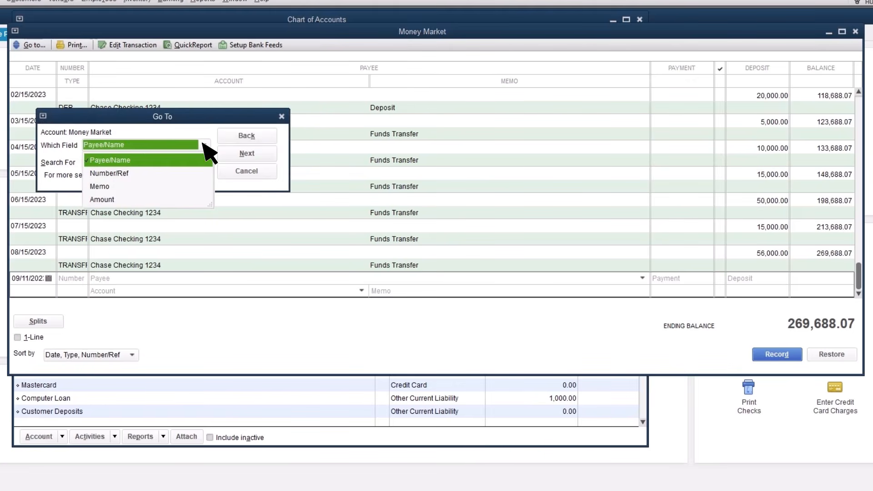
left_click(126, 200)
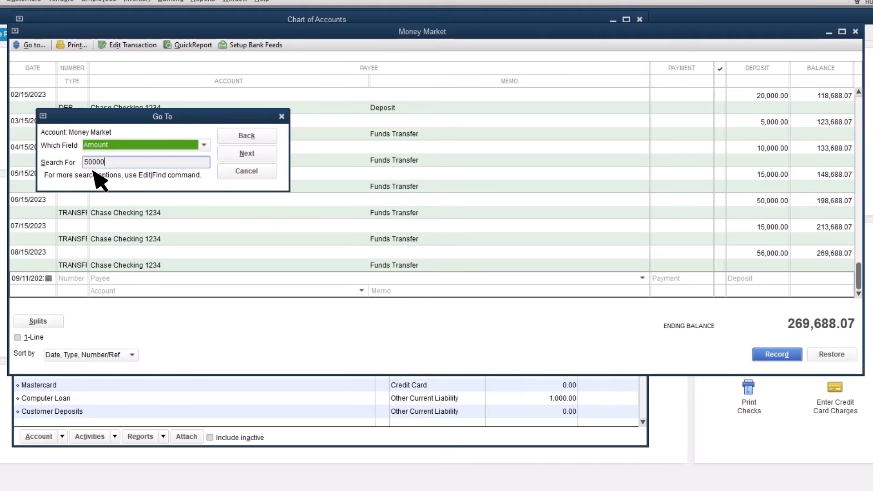
left_click(247, 154)
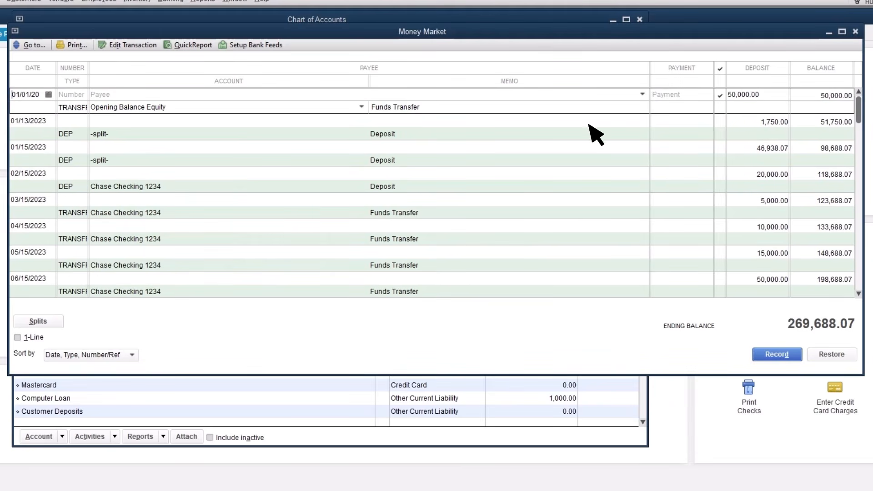
Change the 01/01/2023 opening balance deposit to 40,000, save it despite being reconciled, and close the register and account list.
double_click(740, 99)
type("40,")
type("0000")
left_click(777, 355)
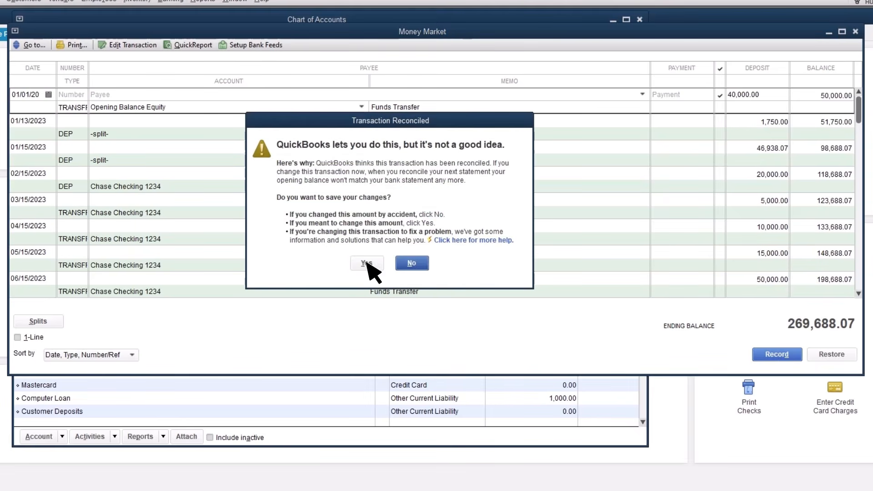
left_click(367, 264)
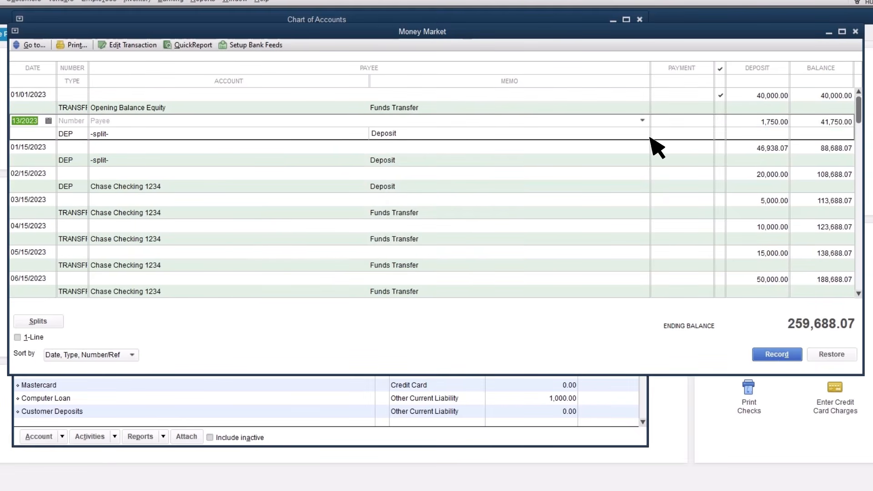
left_click(855, 32)
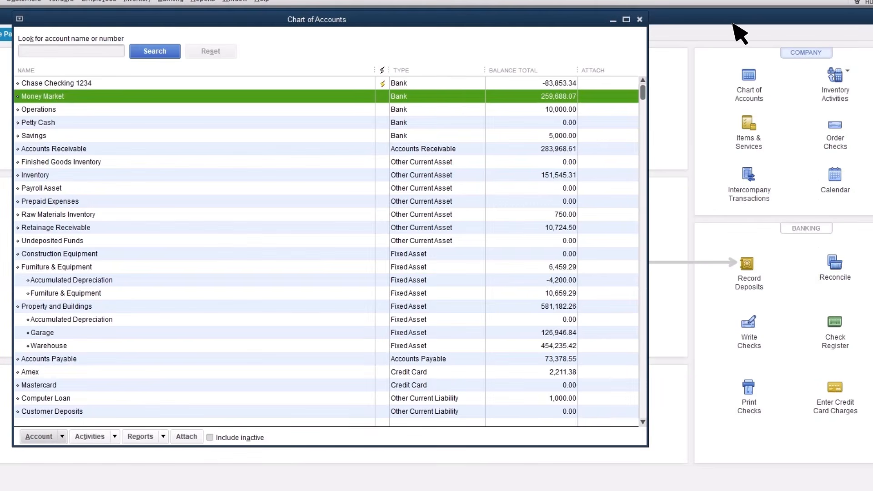
left_click(640, 19)
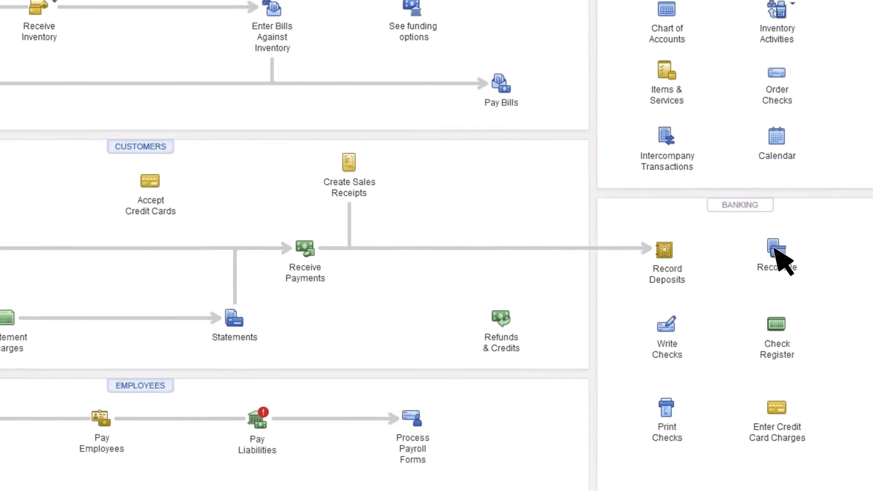
Check Money Market's beginning balance in the reconciliation setup, and open the discrepancy locator for the Chase Checking account.
left_click(824, 260)
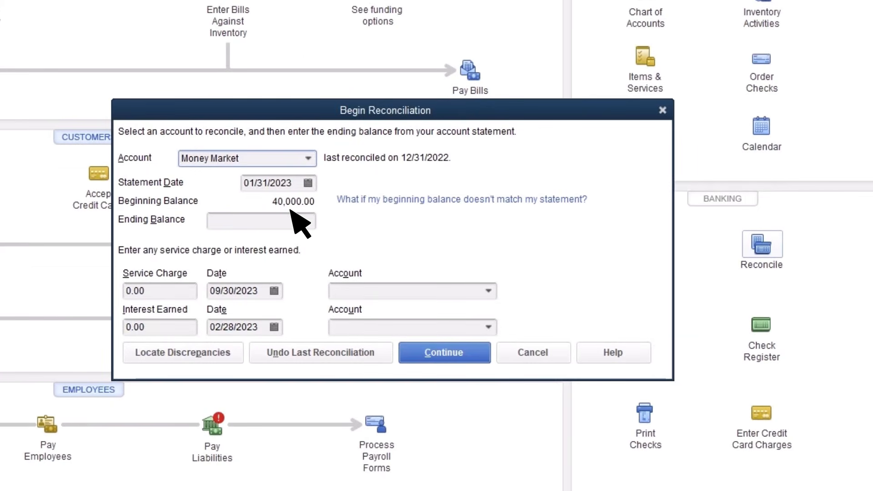
left_click(308, 158)
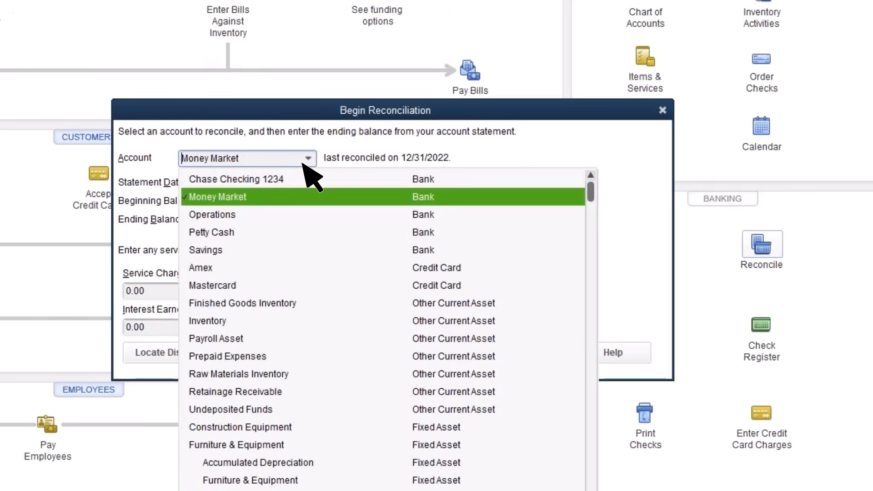
left_click(291, 179)
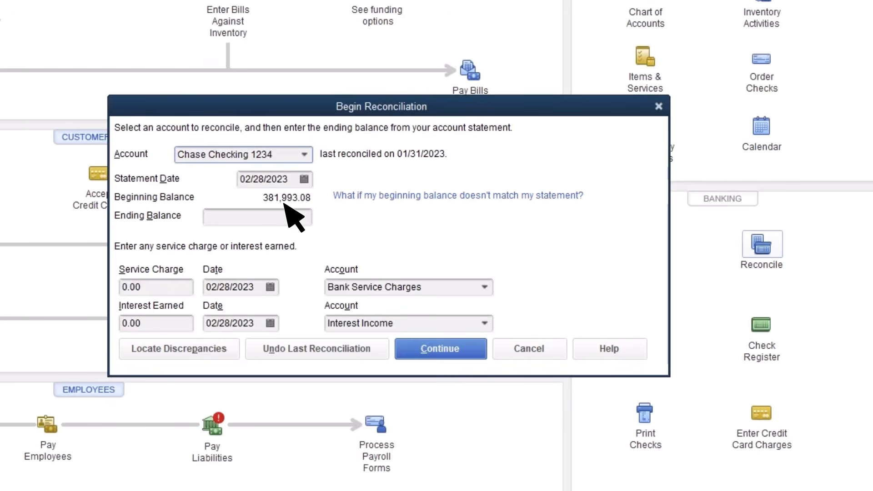
left_click(178, 348)
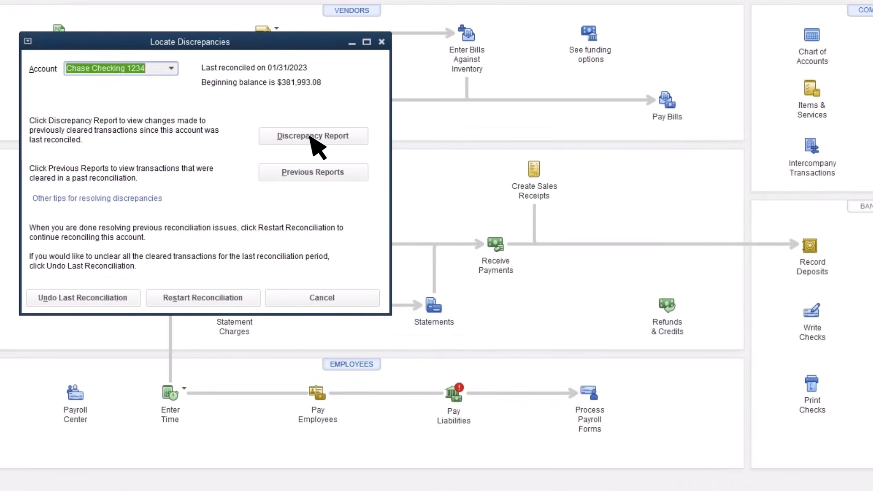
From the Chase Checking discrepancy report, set the changed 01/07/2023 deposit's amount to 408 and save it despite being reconciled.
left_click(312, 137)
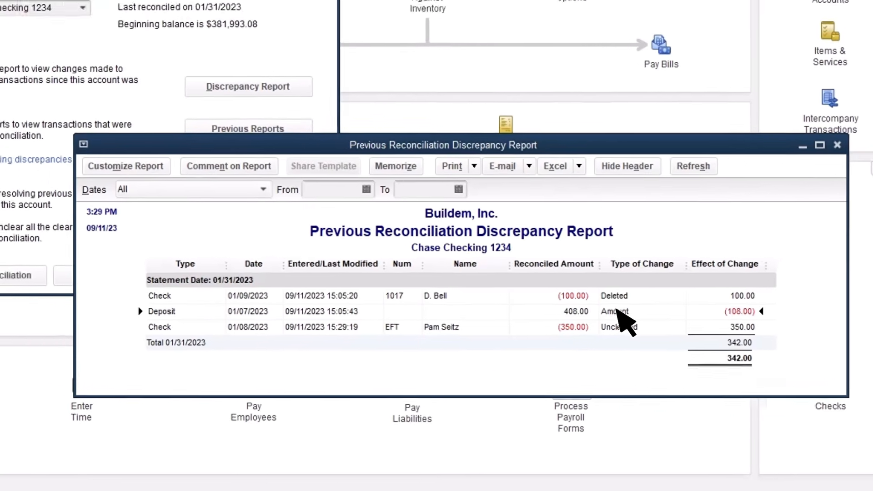
double_click(605, 297)
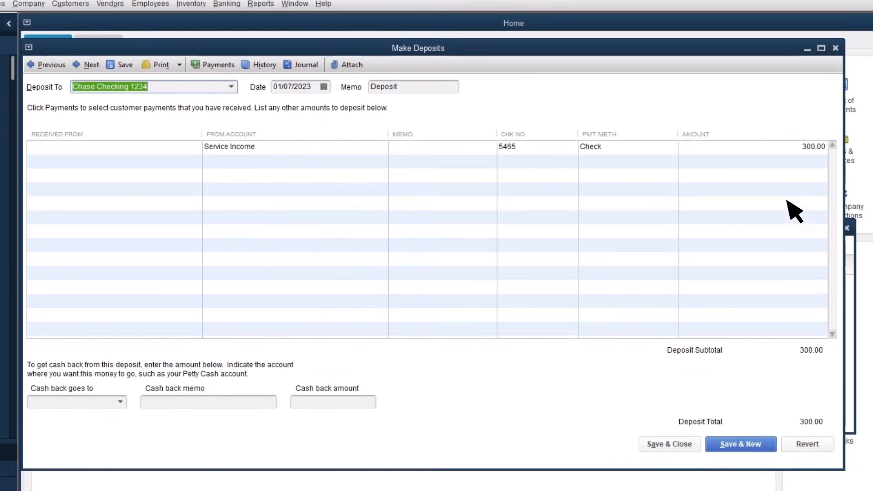
left_click(814, 153)
type("408")
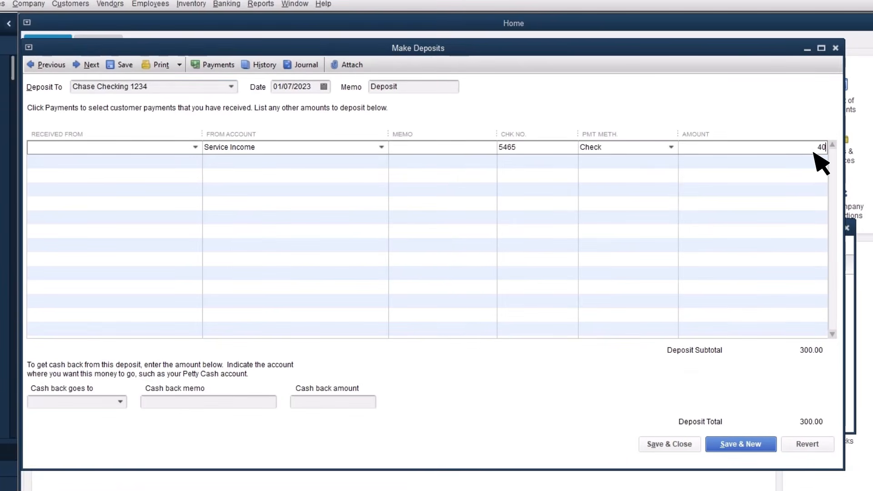
left_click(669, 445)
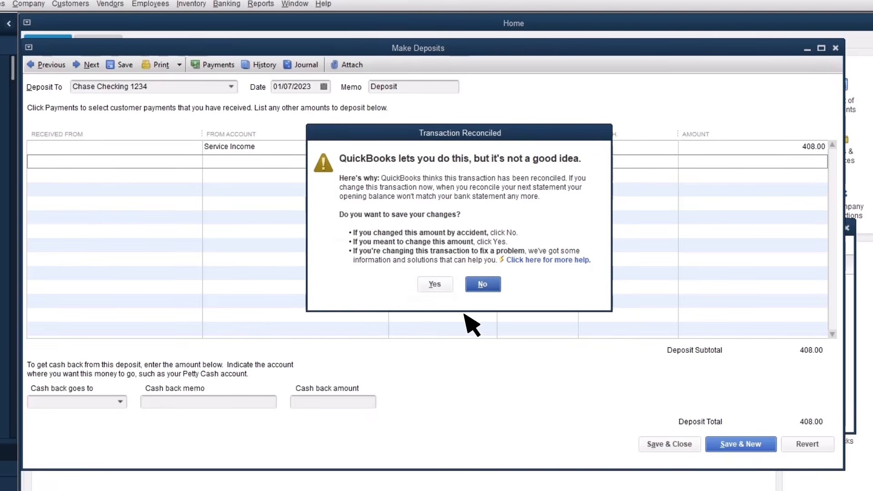
left_click(434, 284)
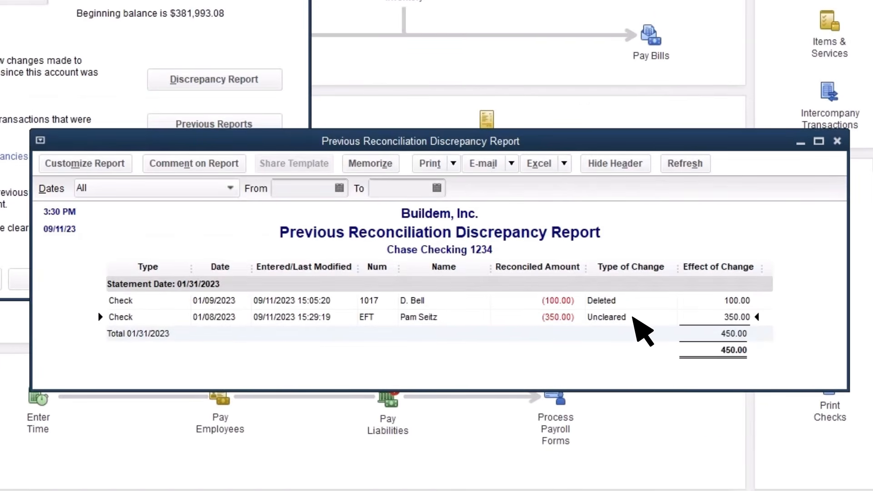
Mark the report's uncleared 01/08/2023 EFT check as cleared in the Chase Checking register, record the change, and close the register.
double_click(607, 320)
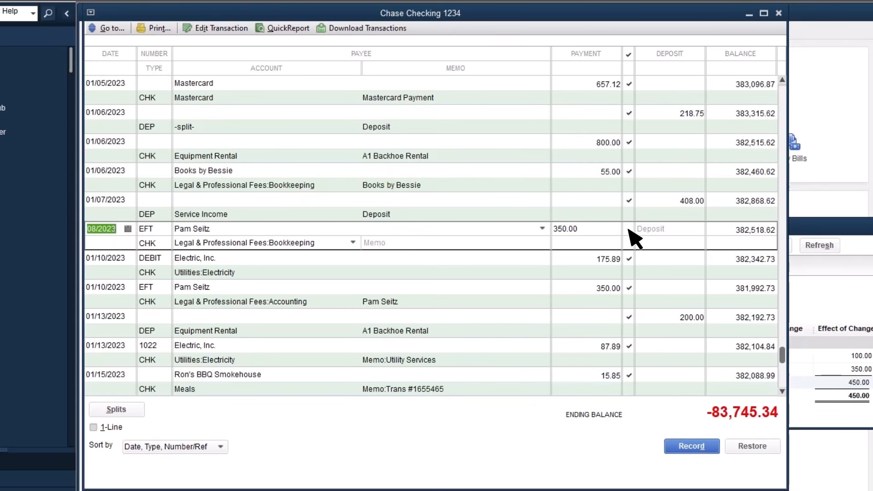
left_click(629, 229)
left_click(692, 444)
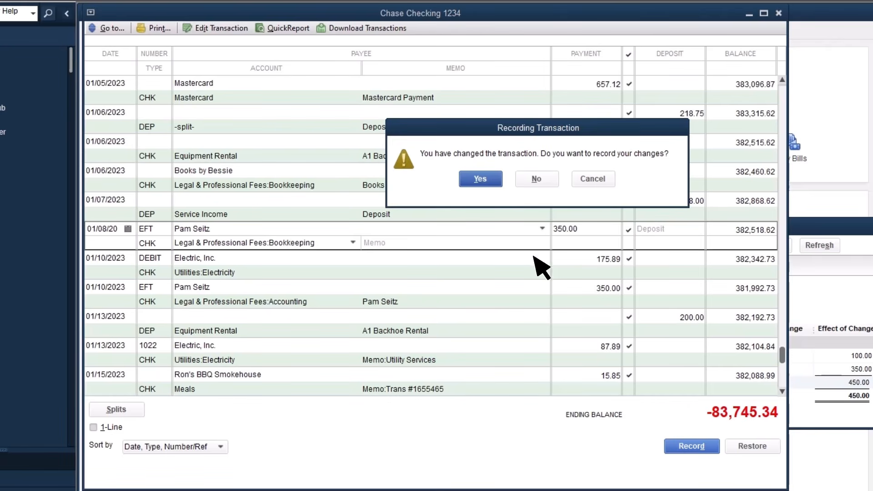
left_click(480, 179)
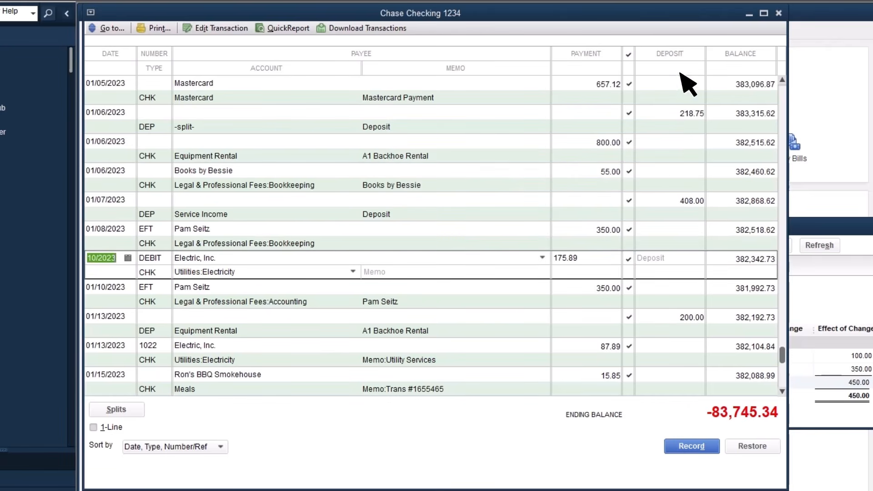
left_click(779, 14)
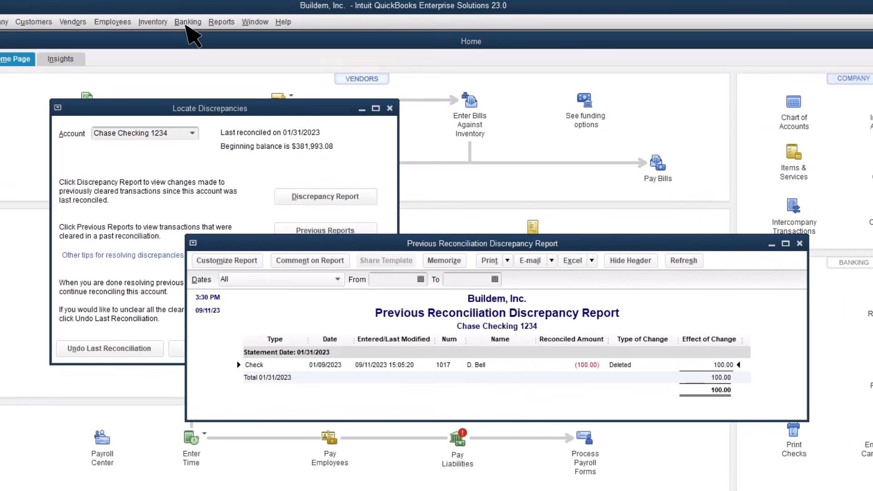
Start a replacement for the deleted Chase Checking check, numbered 1017 and dated 01/09/2023.
left_click(187, 24)
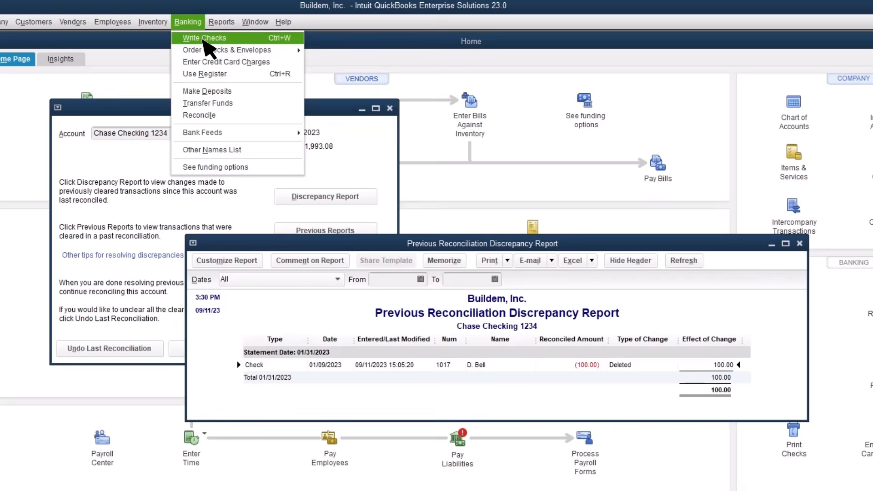
left_click(204, 38)
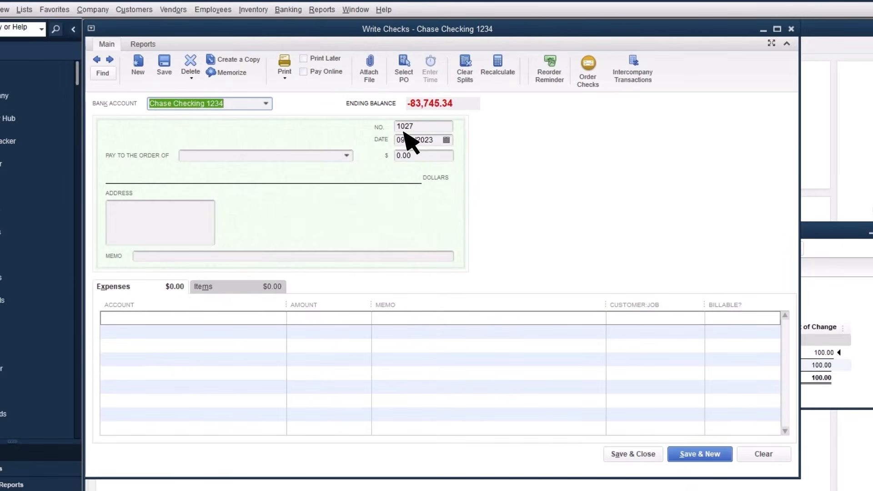
key("Tab")
type("1017")
key("Tab")
type("01")
Enter the deleted check's payee and an amount of 100 on check 1017, and save and close it.
left_click(188, 157)
type("D")
left_click(221, 327)
left_click(411, 156)
type("100")
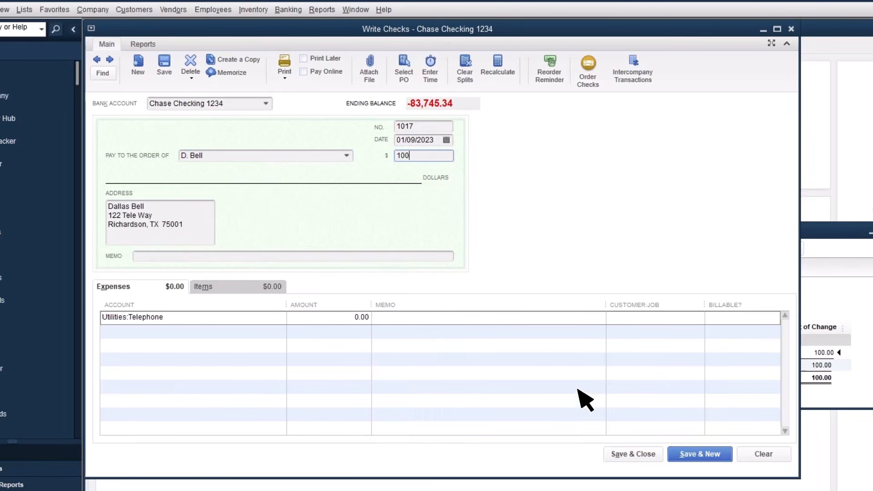
left_click(633, 453)
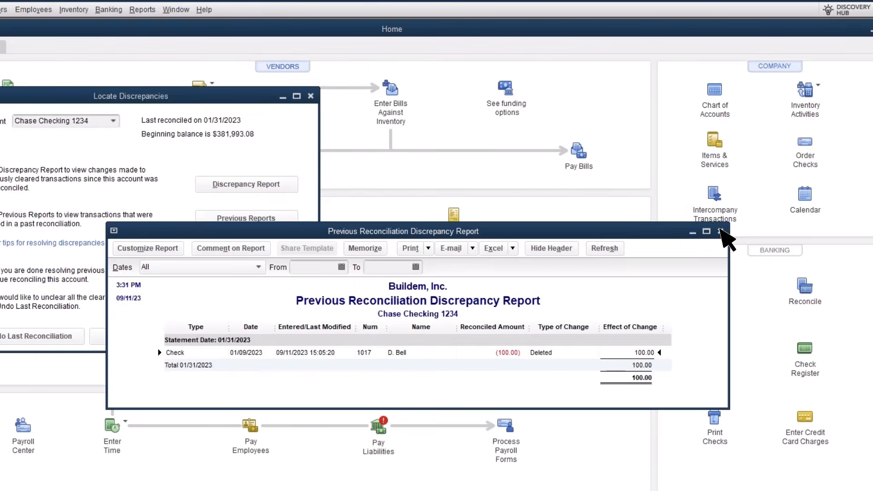
Close the discrepancy windows and begin a Chase Checking reconciliation with statement date 01/31/2023 and ending balance 381651.08.
left_click(720, 232)
left_click(311, 96)
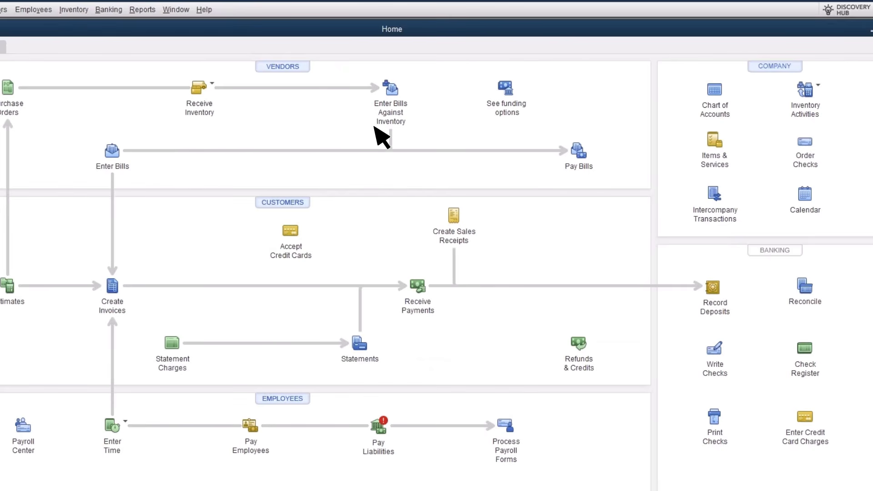
left_click(805, 291)
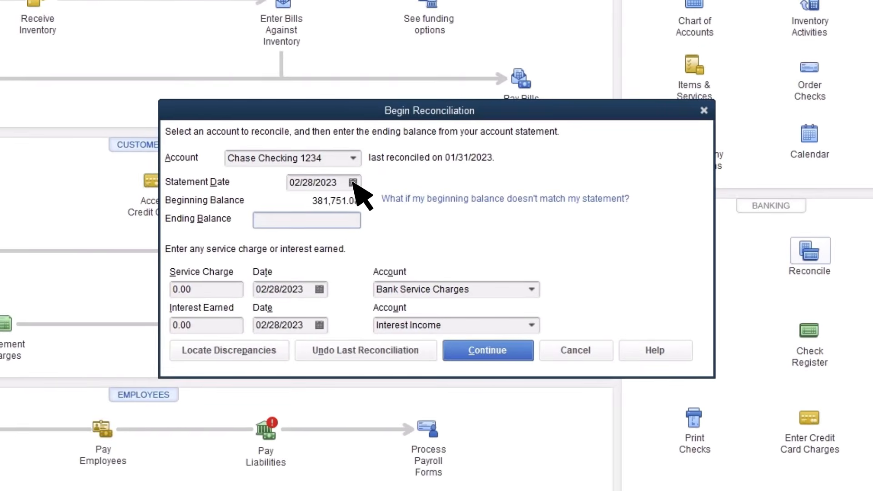
left_click(439, 231)
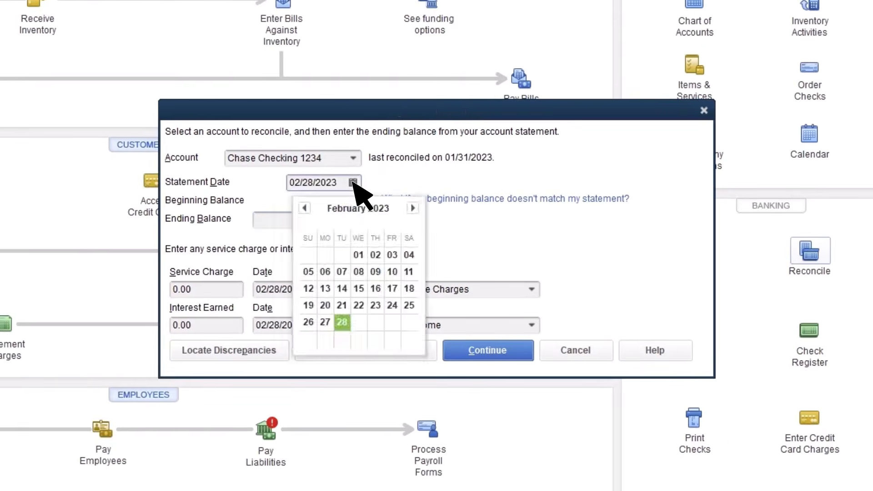
left_click(305, 208)
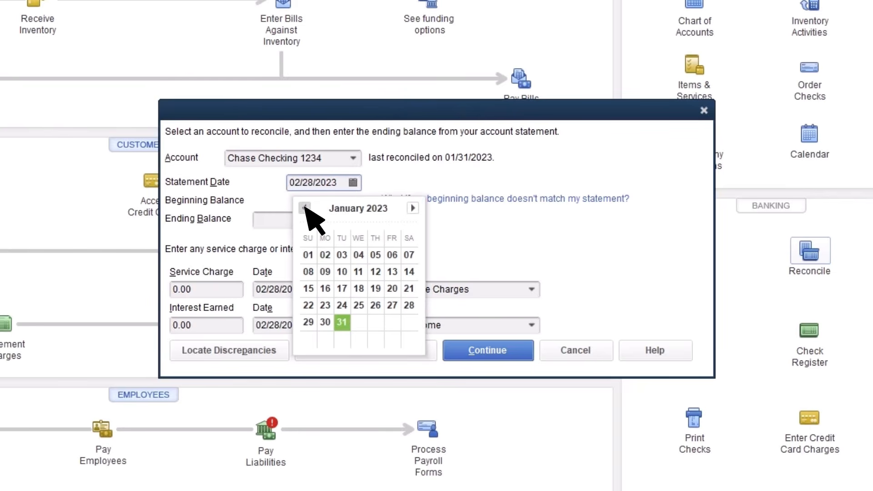
left_click(342, 323)
key("Tab")
type("381651.08")
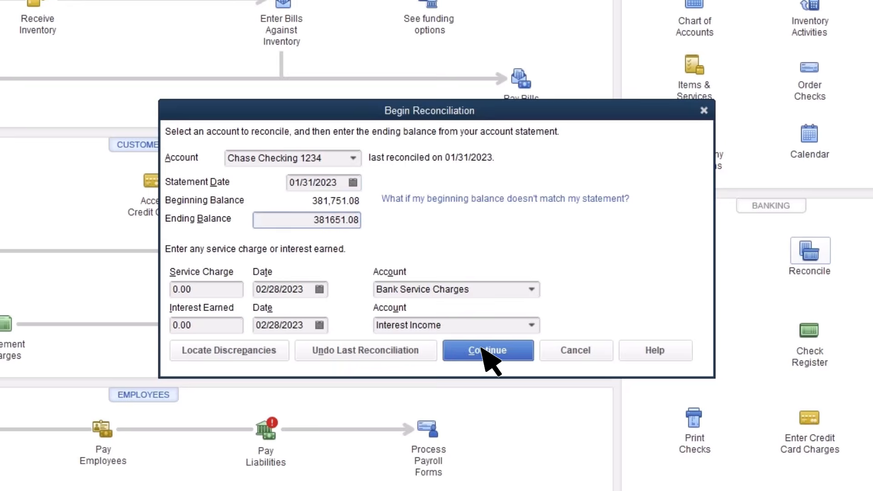
left_click(488, 350)
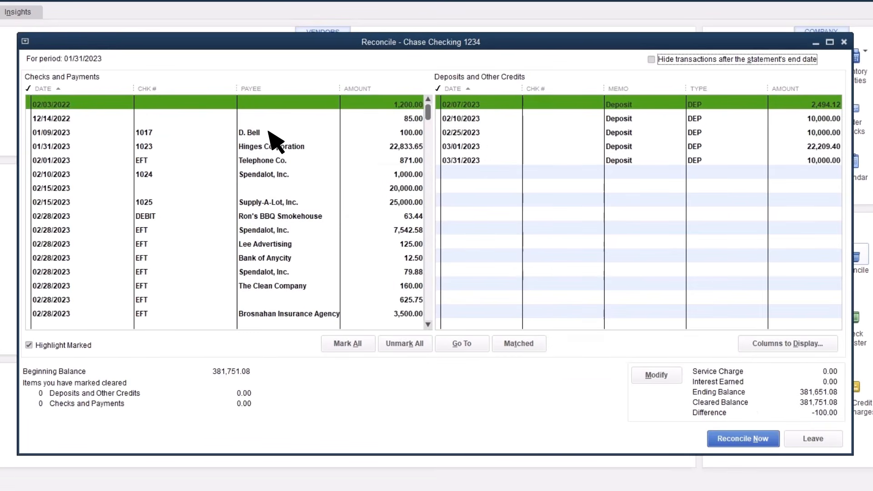
Clear check 1017 and finish the reconciliation without displaying a report, then reopen the reconciliation setup to check Chase Checking's beginning balance.
left_click(269, 132)
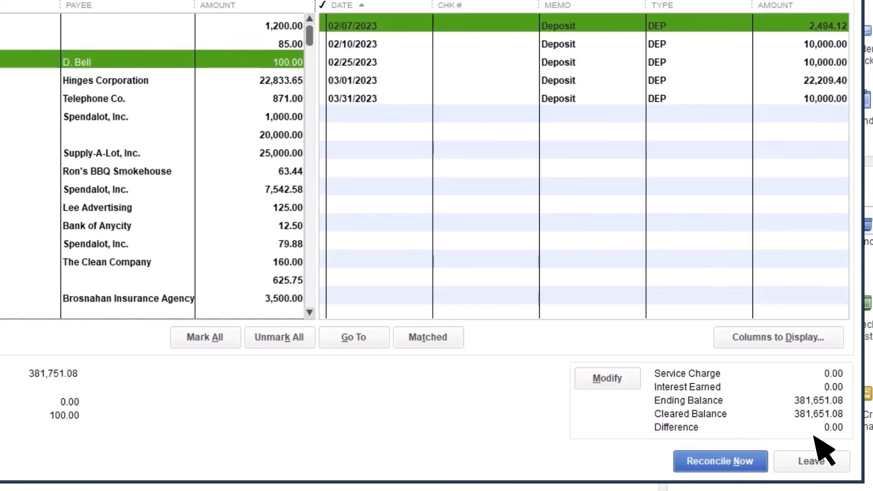
left_click(716, 458)
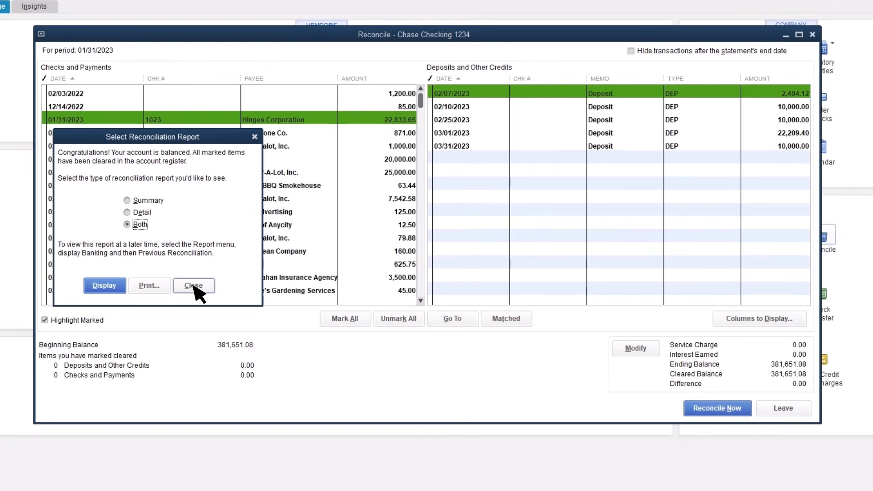
left_click(194, 286)
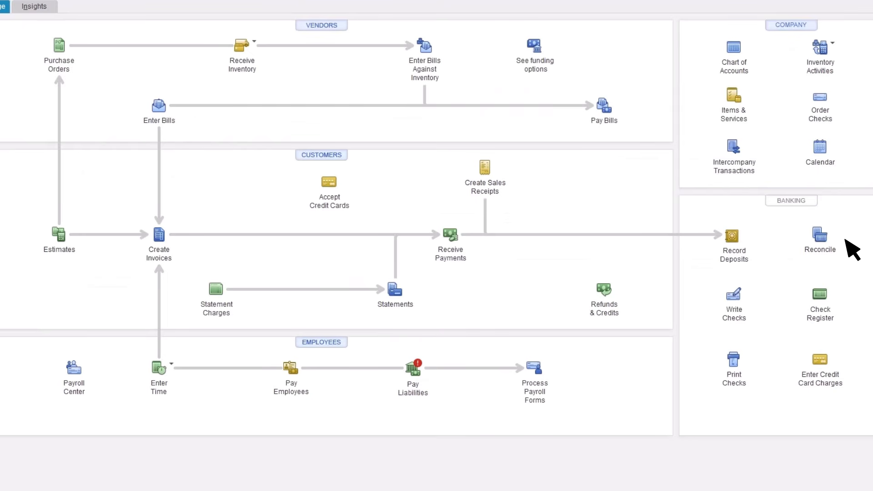
left_click(822, 238)
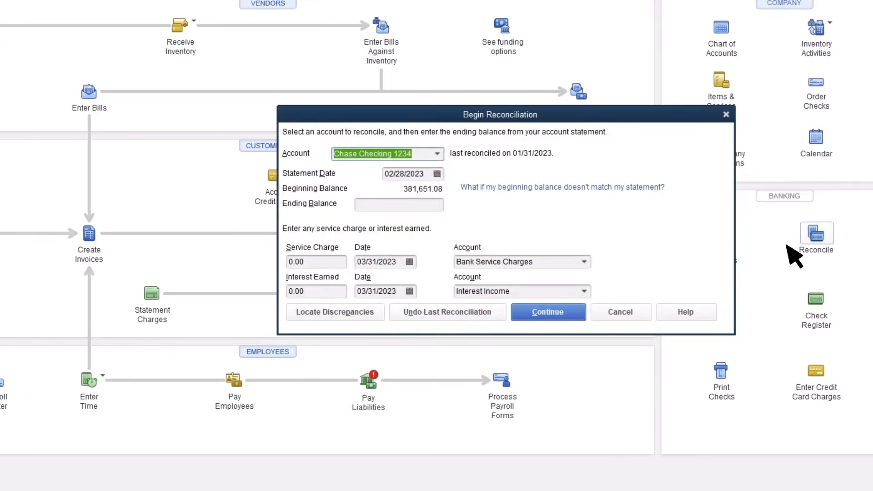